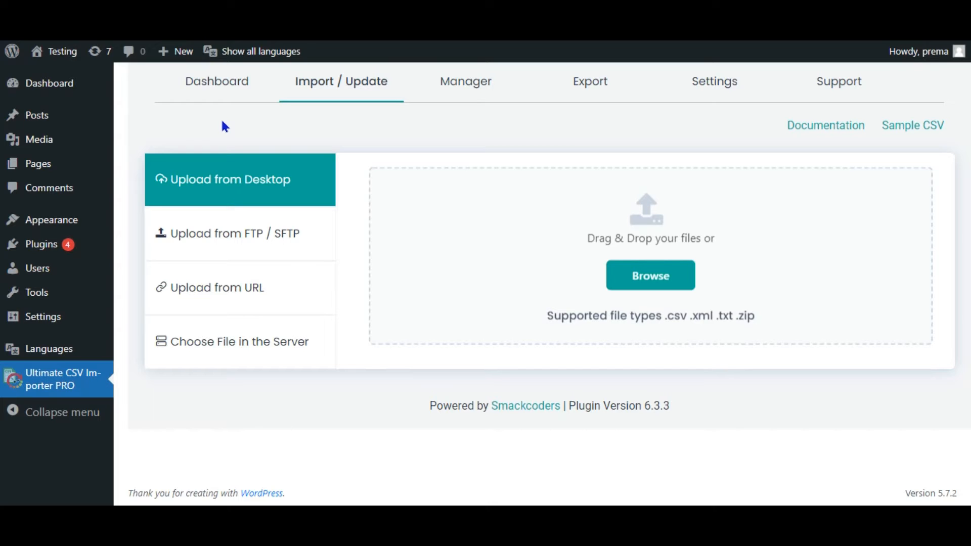
# Switch to the polylang spreadsheet in Google Sheets and examine the post_content and excerpt columns
pyautogui.moveTo(223, 57)
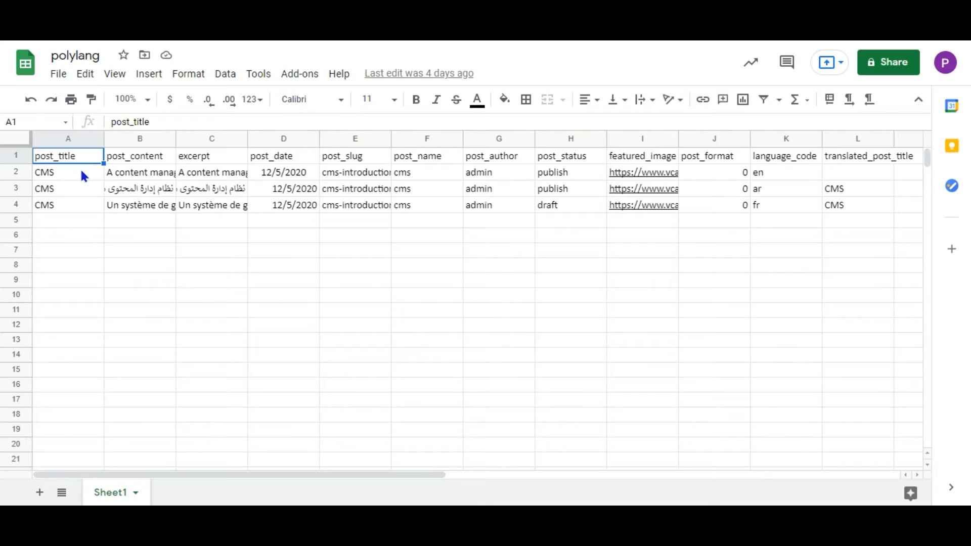
pyautogui.press('Right')
pyautogui.press('Down')
pyautogui.press('Down')
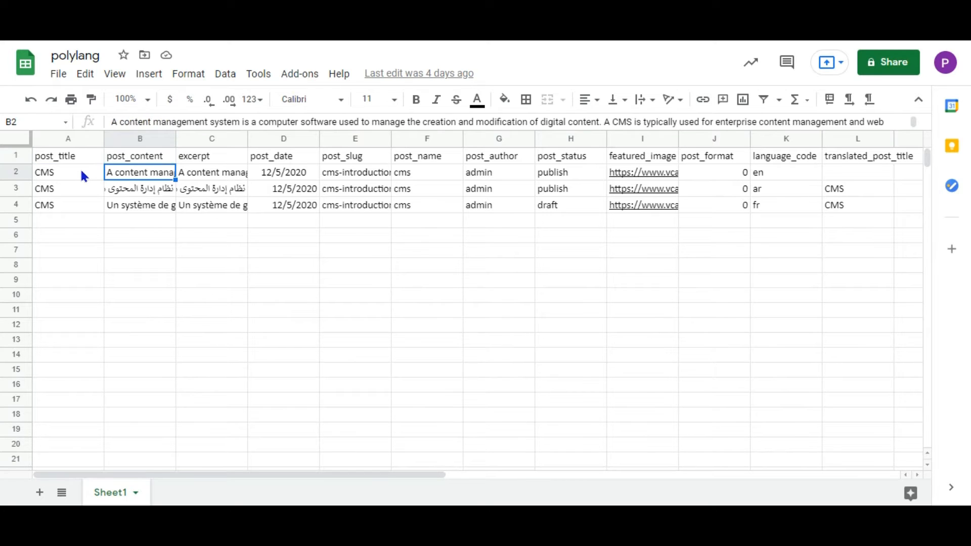
pyautogui.press('Down')
pyautogui.press('Up')
pyautogui.press('Up')
pyautogui.press('Right')
pyautogui.press('Up')
pyautogui.press('Down')
pyautogui.press('Down')
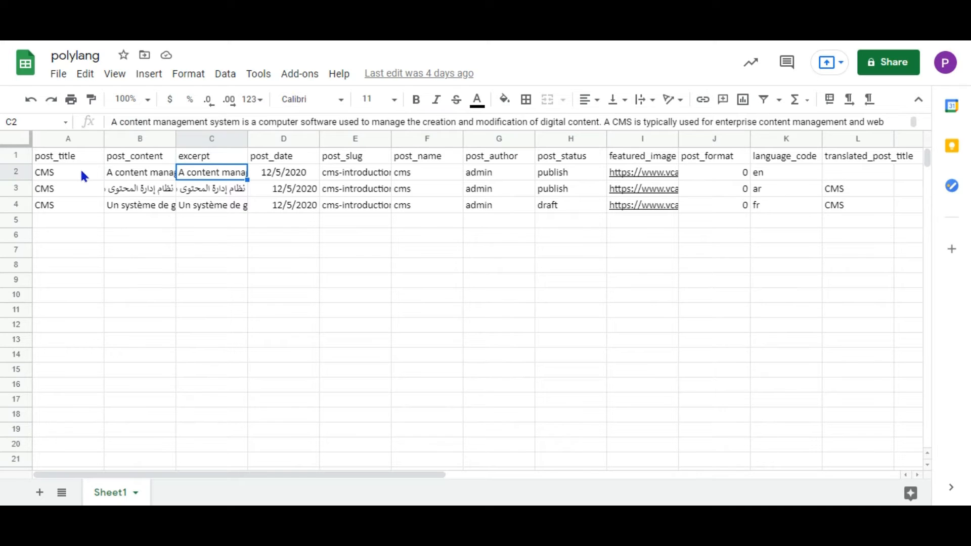
# Examine the polylang sheet's columns from post_date through featured_image and post_format
pyautogui.press('Right')
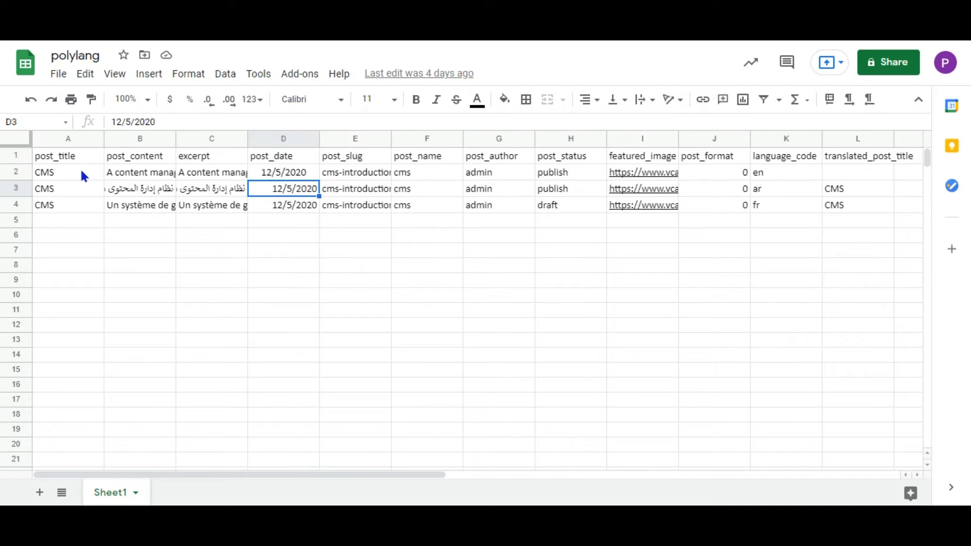
pyautogui.press('Right')
pyautogui.press('Right')
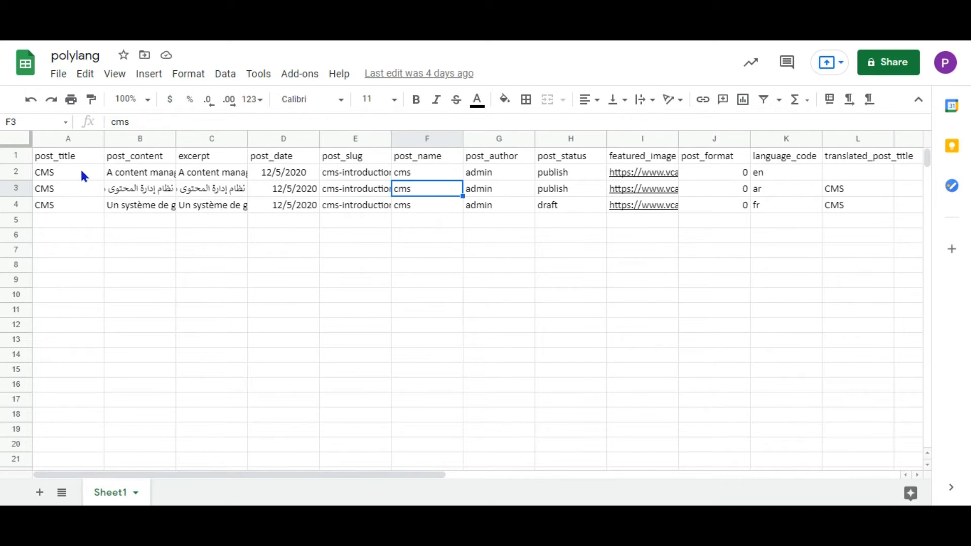
pyautogui.press('Right')
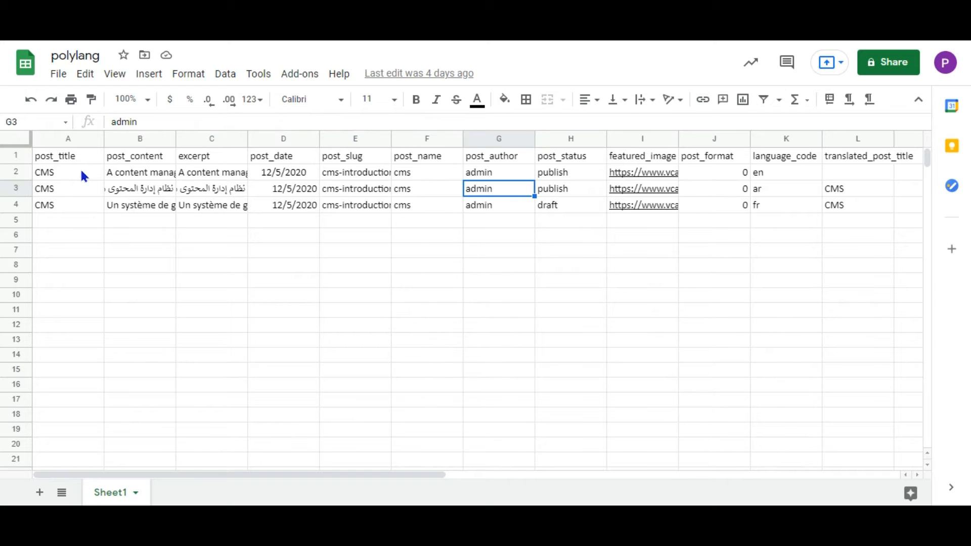
pyautogui.press('Right')
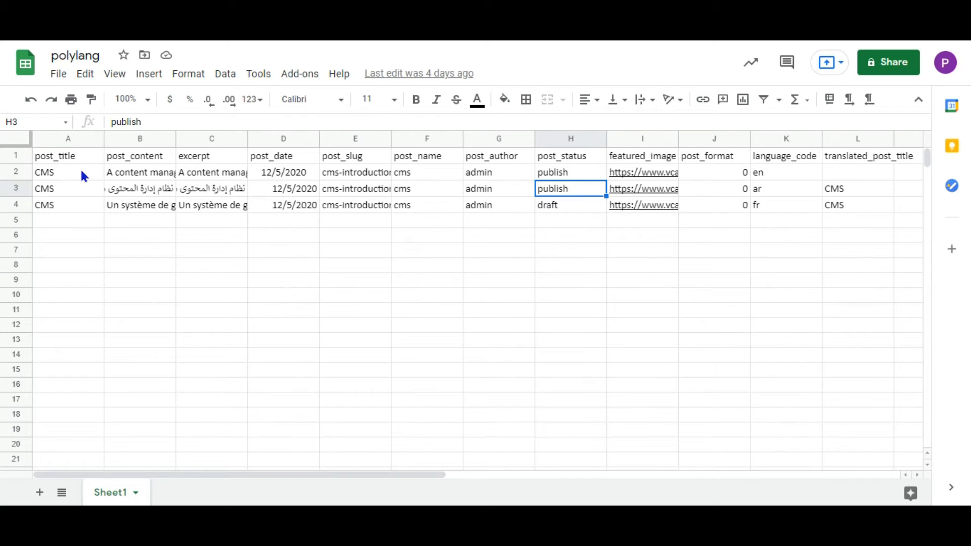
pyautogui.press('Right')
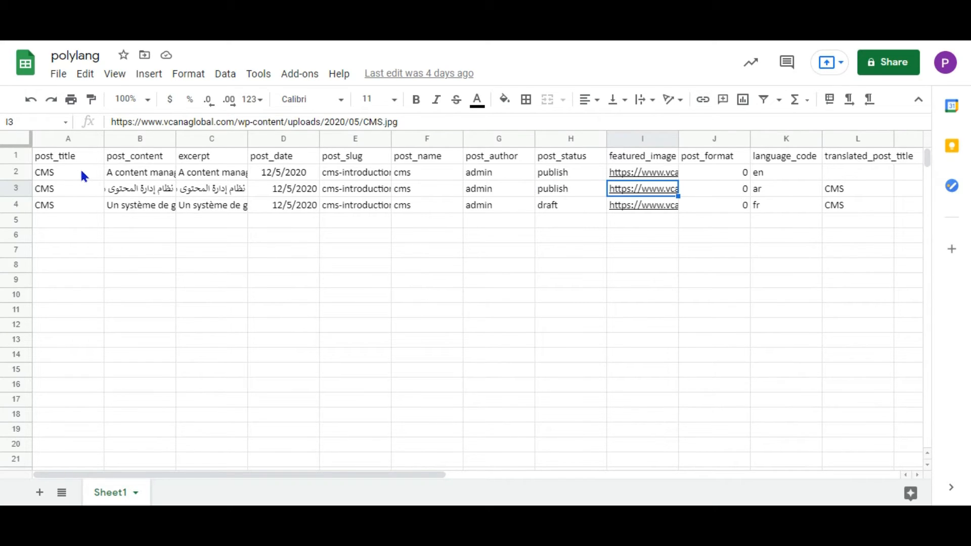
pyautogui.press('Up')
pyautogui.press('Up')
pyautogui.press('Right')
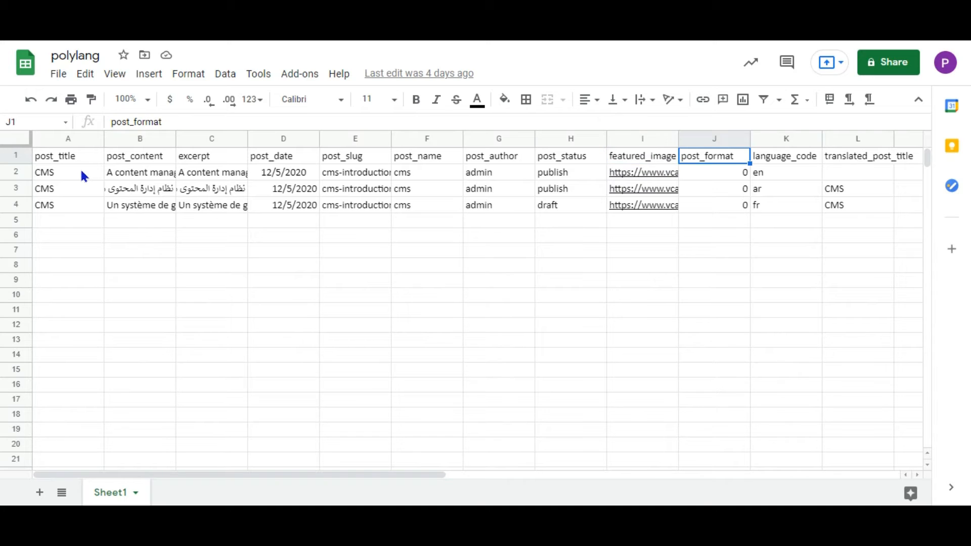
pyautogui.press('Down')
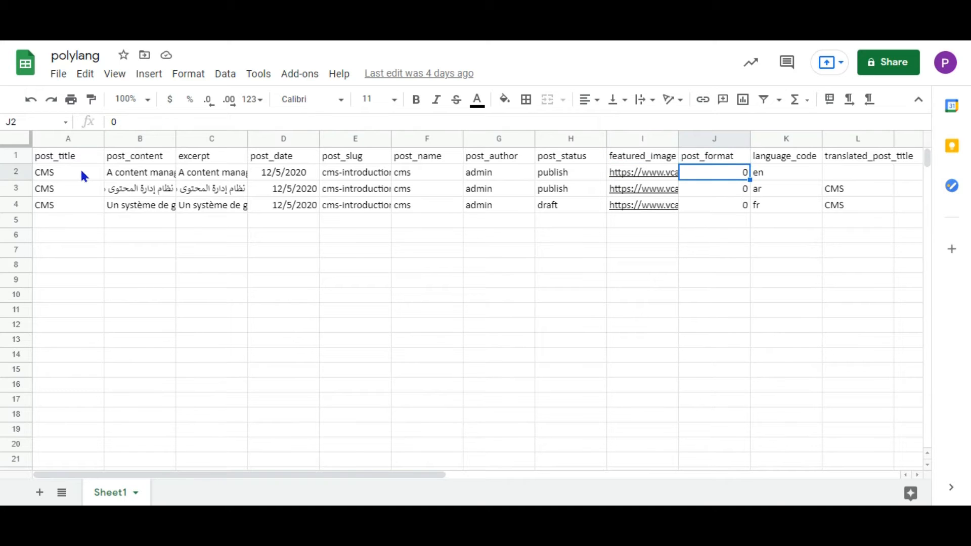
pyautogui.press('Up')
pyautogui.press('Right')
pyautogui.press('Down')
# Examine the language_code and translated_post_title columns and their entries for each post row
pyautogui.click(772, 159)
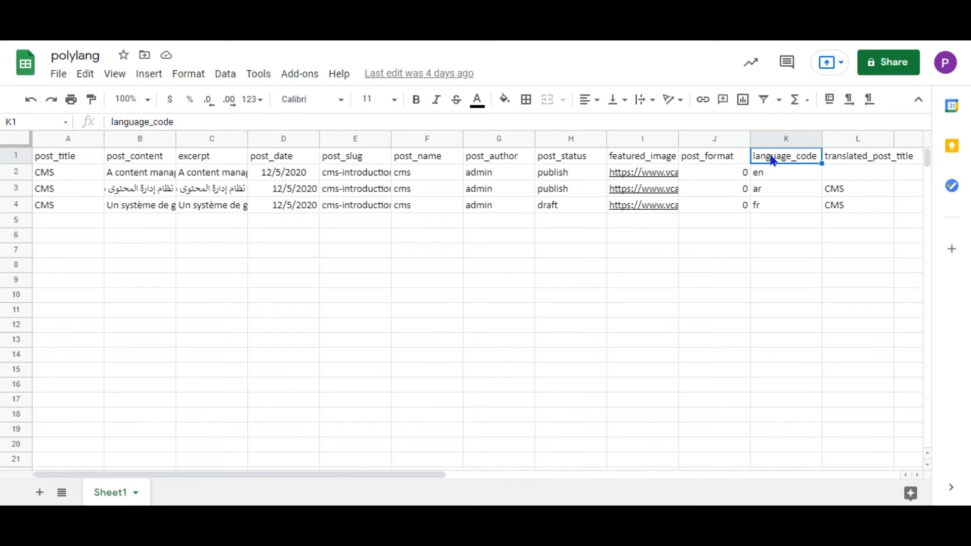
pyautogui.click(833, 155)
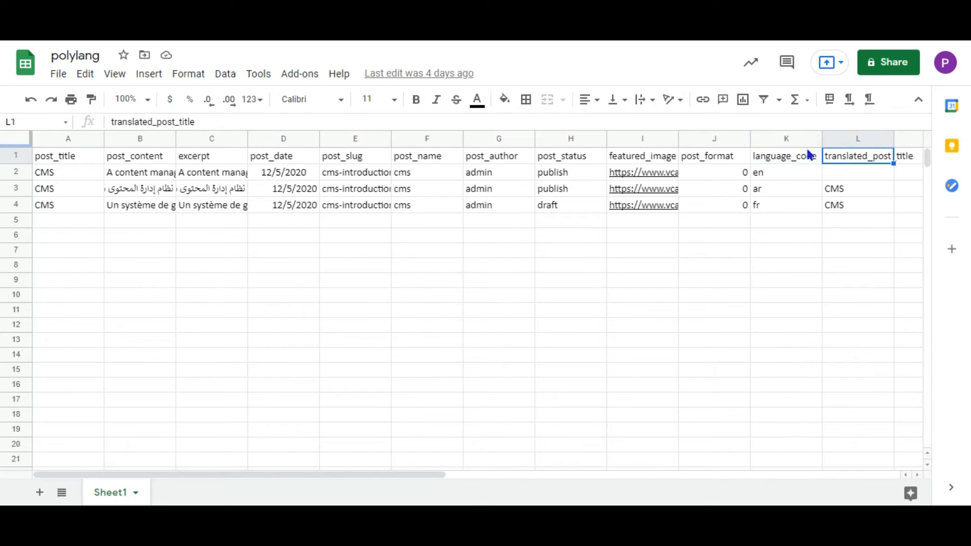
pyautogui.click(806, 160)
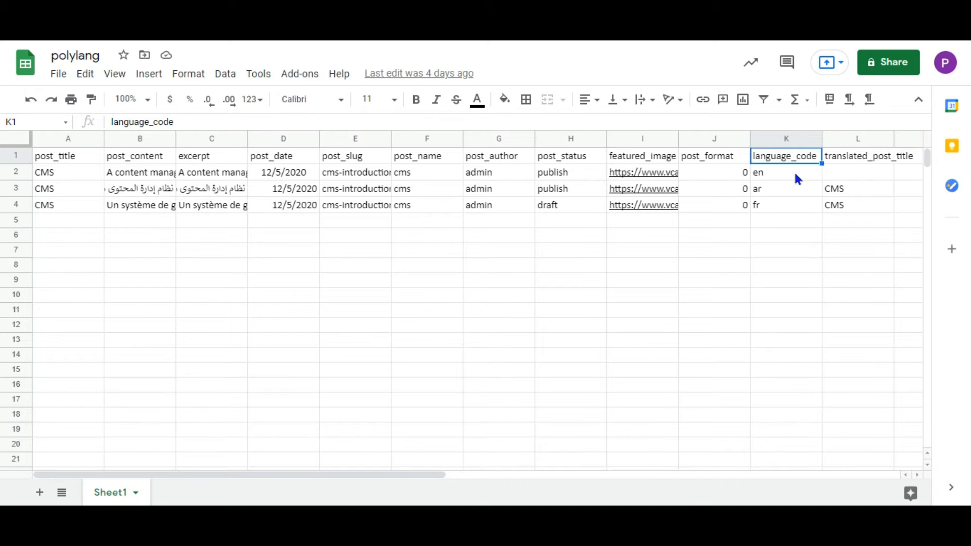
pyautogui.click(796, 175)
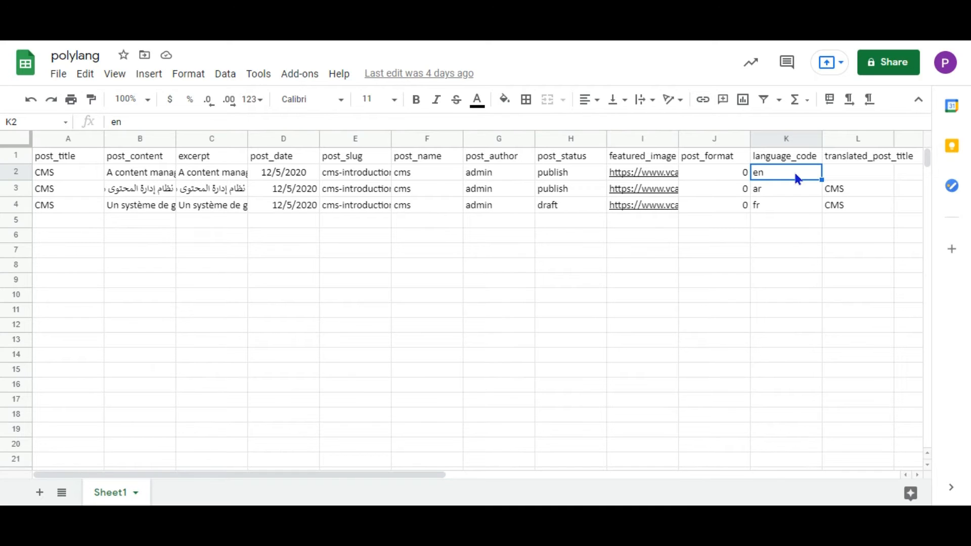
pyautogui.press('Down')
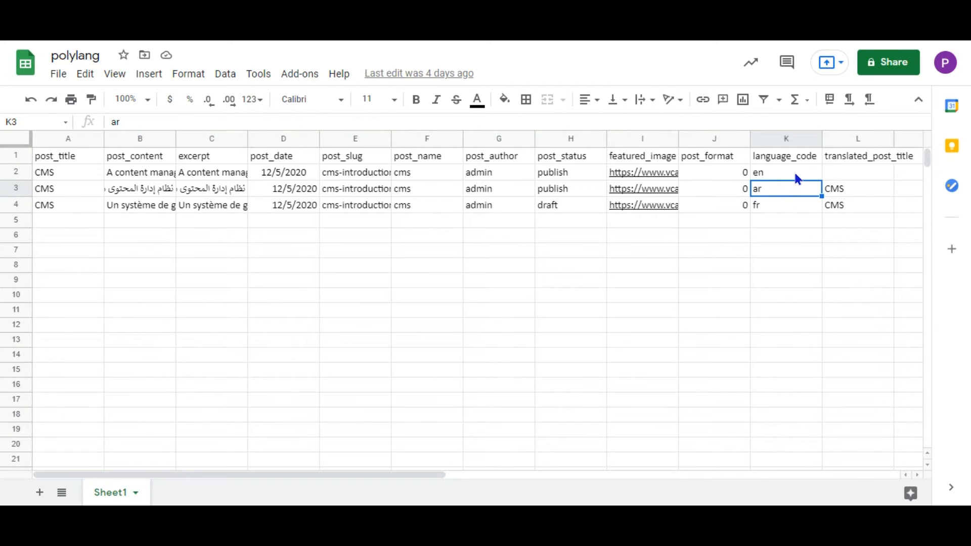
pyautogui.press('Down')
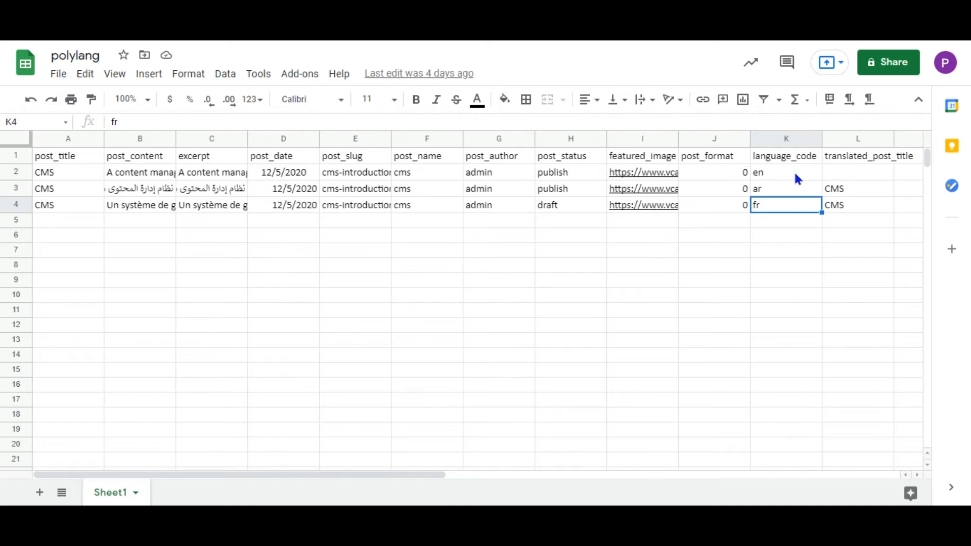
pyautogui.press('Up')
pyautogui.press('Up')
pyautogui.press('Up')
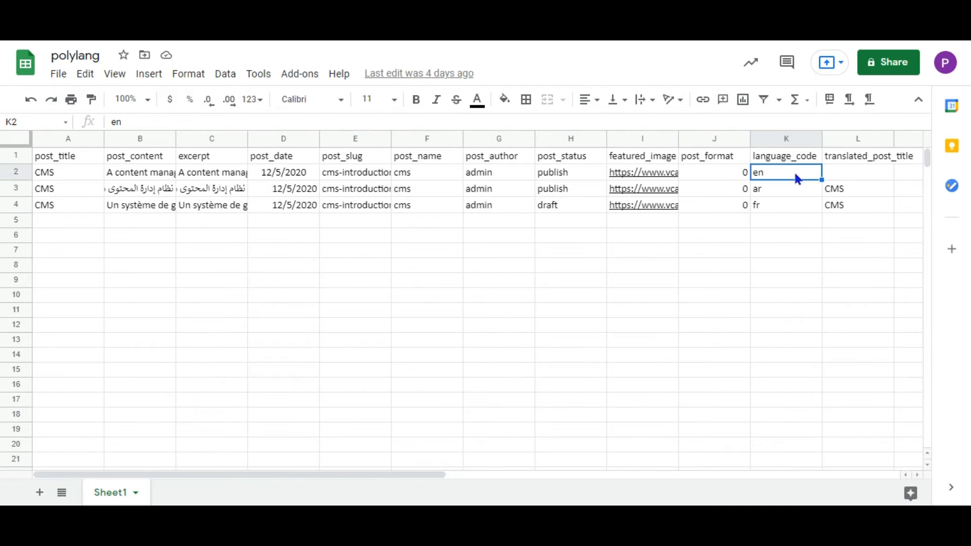
pyautogui.press('Right')
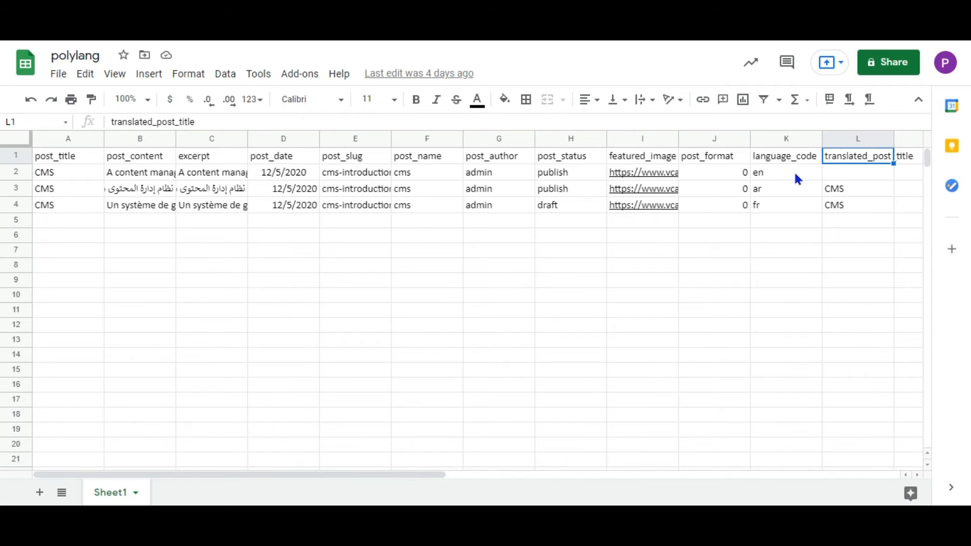
pyautogui.press('Down')
pyautogui.press('Down')
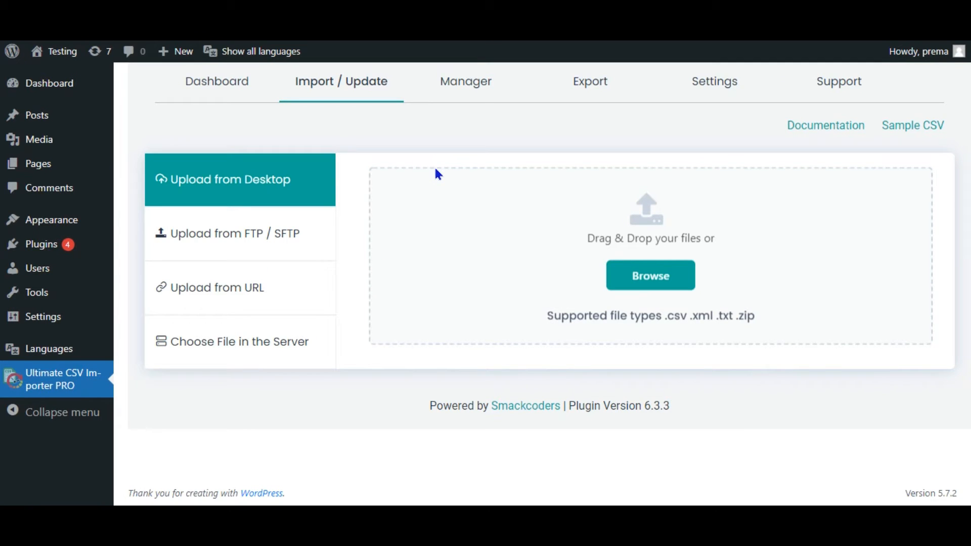
# Switch to the WordPress importer and choose uploading the import file from a URL
pyautogui.click(269, 280)
pyautogui.click(432, 283)
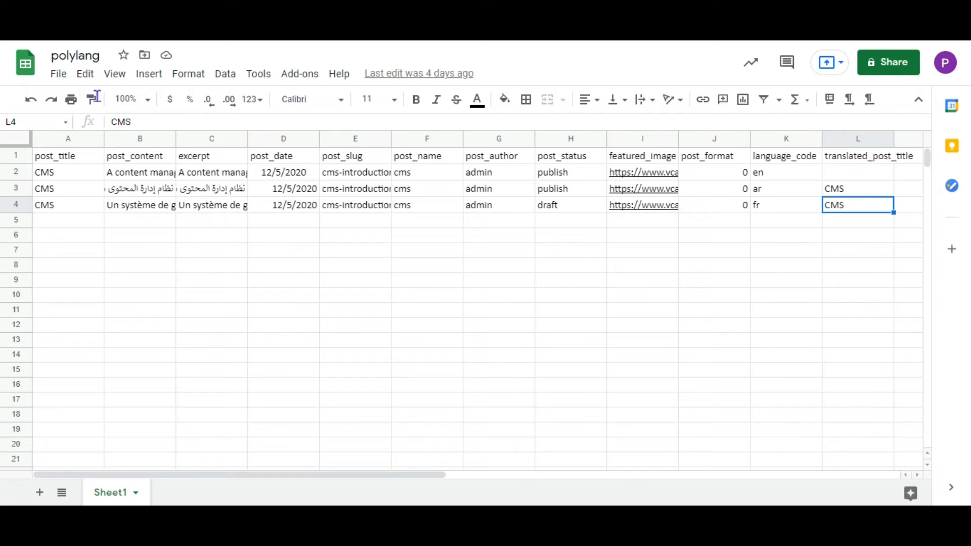
# In the polylang spreadsheet, set the publish-to-web link to Sheet1 in comma-separated values (.csv) format
pyautogui.click(59, 73)
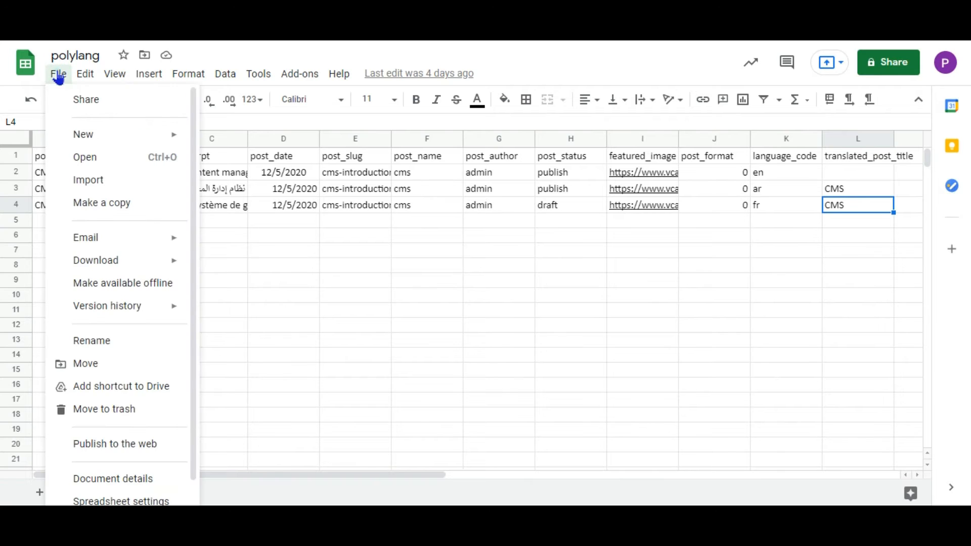
pyautogui.click(124, 448)
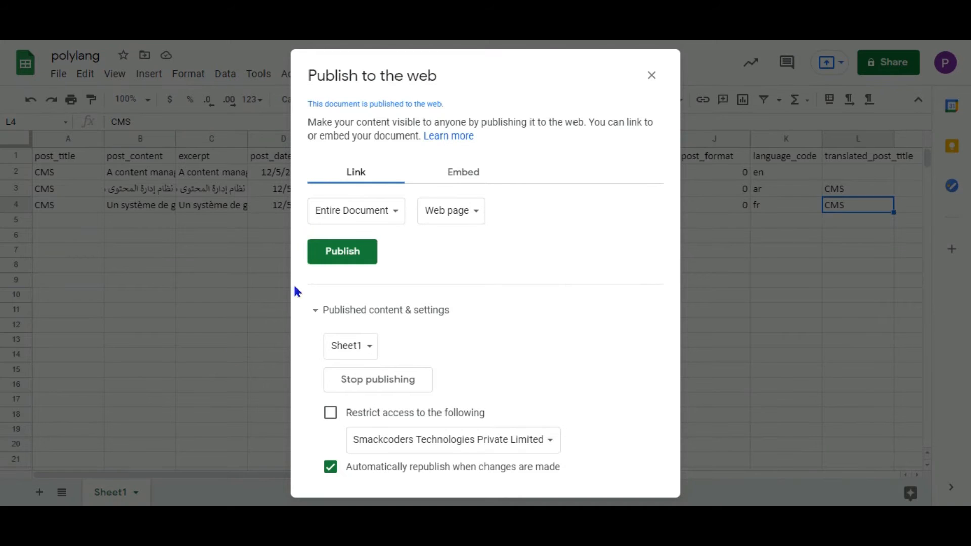
pyautogui.click(398, 216)
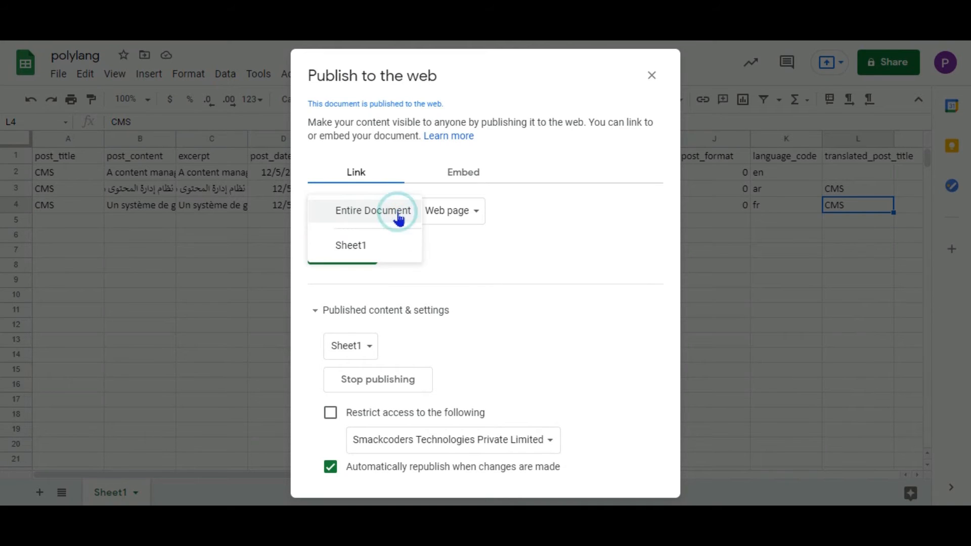
pyautogui.click(390, 247)
pyautogui.click(431, 215)
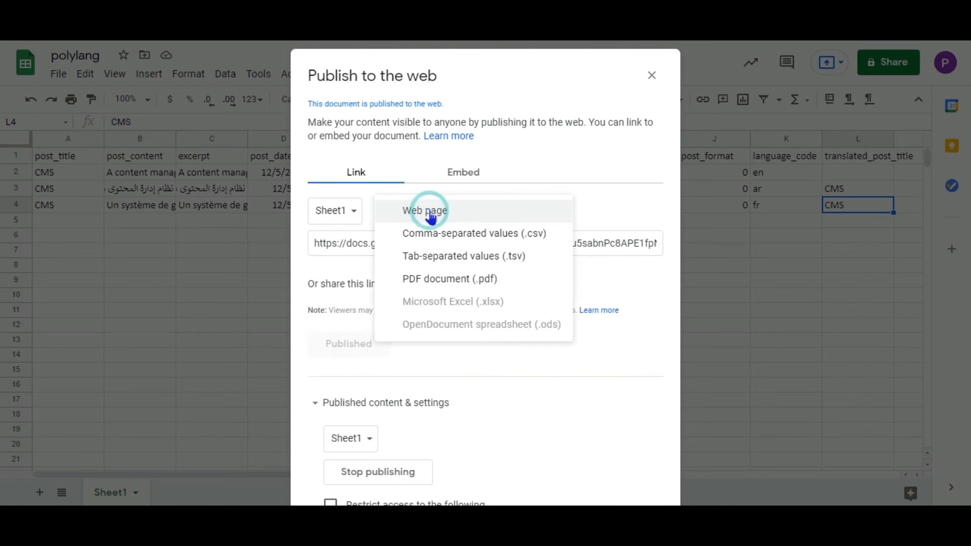
pyautogui.click(438, 236)
# Copy the full published CSV link of Sheet1 and close the publishing dialog
pyautogui.click(523, 244)
pyautogui.hscroll(8, 523, 244)
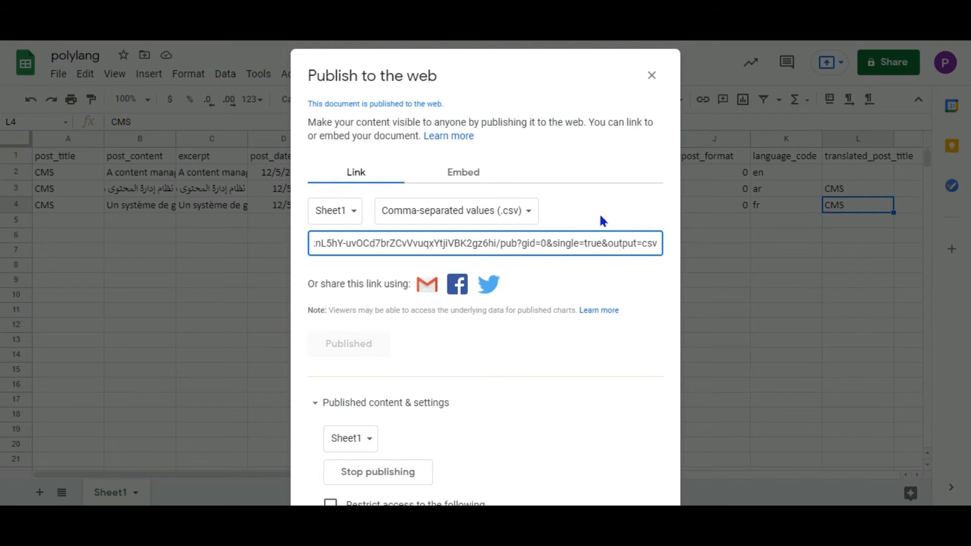
pyautogui.click(565, 249)
pyautogui.doubleClick(563, 245)
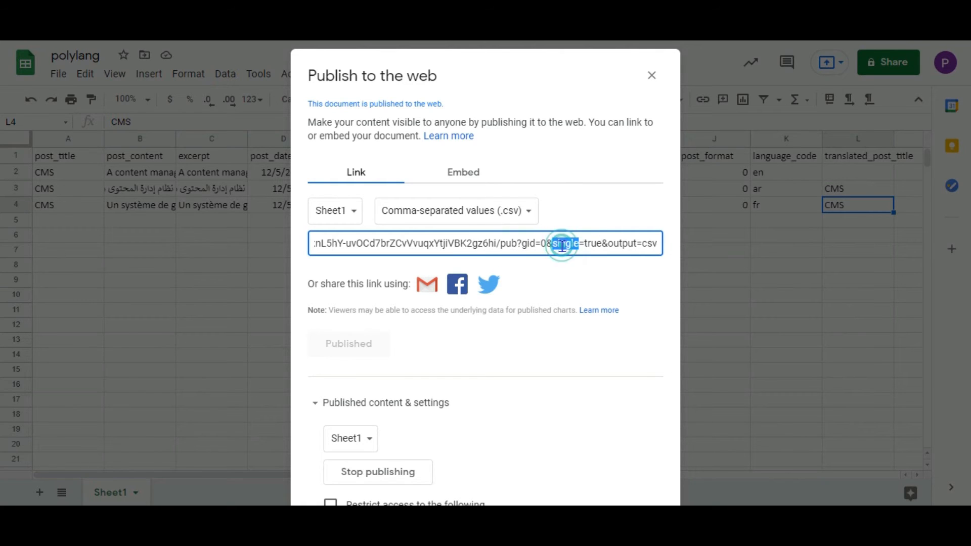
pyautogui.click(563, 245)
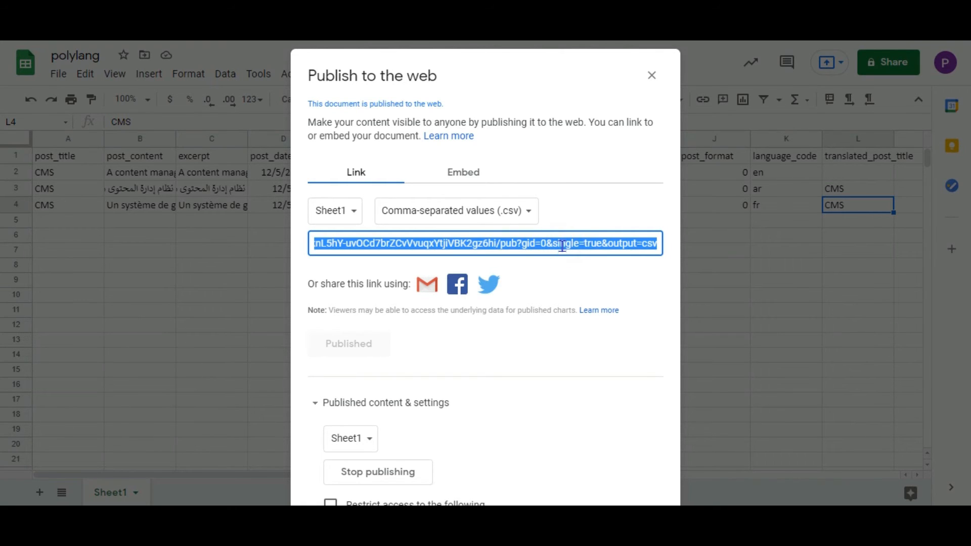
pyautogui.click(620, 194)
pyautogui.click(651, 74)
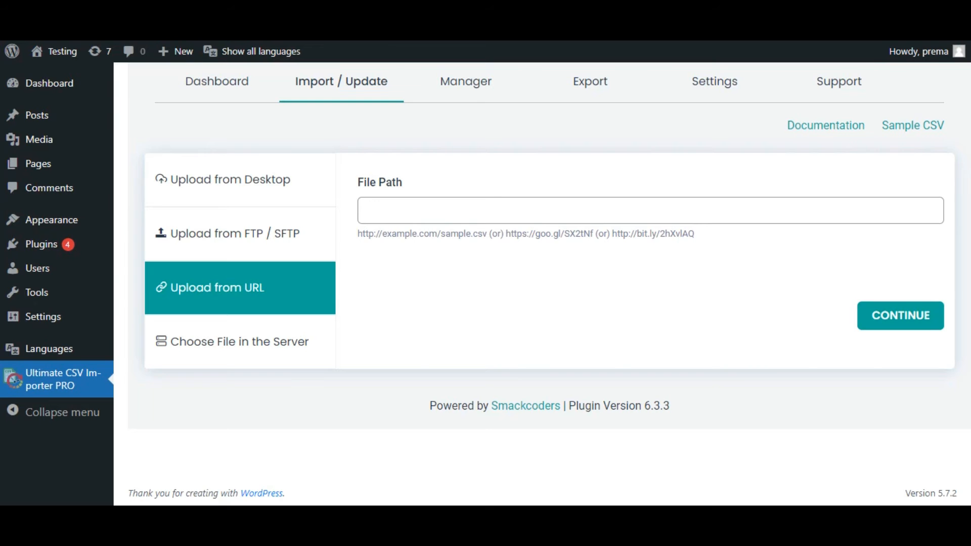
# Paste the published CSV link as the file path in the WordPress importer and continue
pyautogui.click(384, 211)
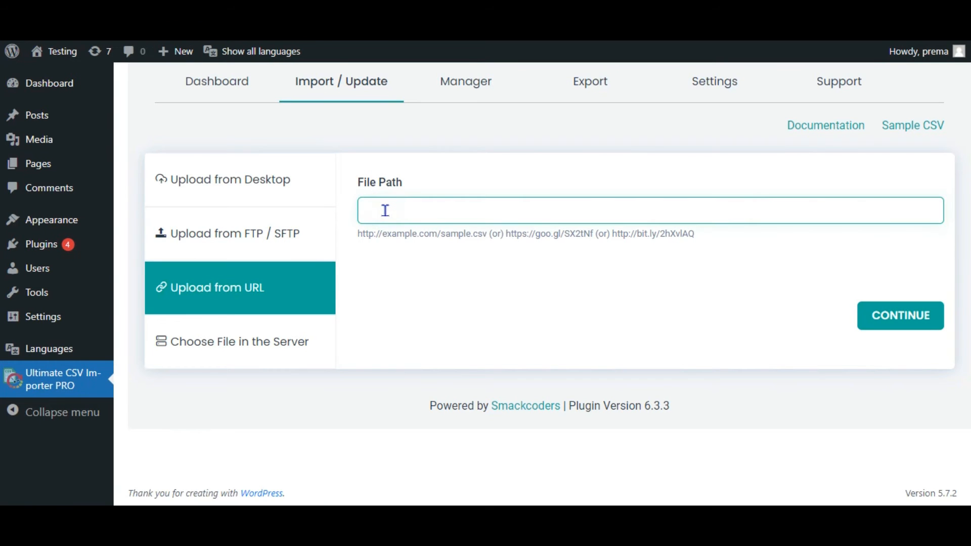
pyautogui.hotkey('ctrl', 'v')
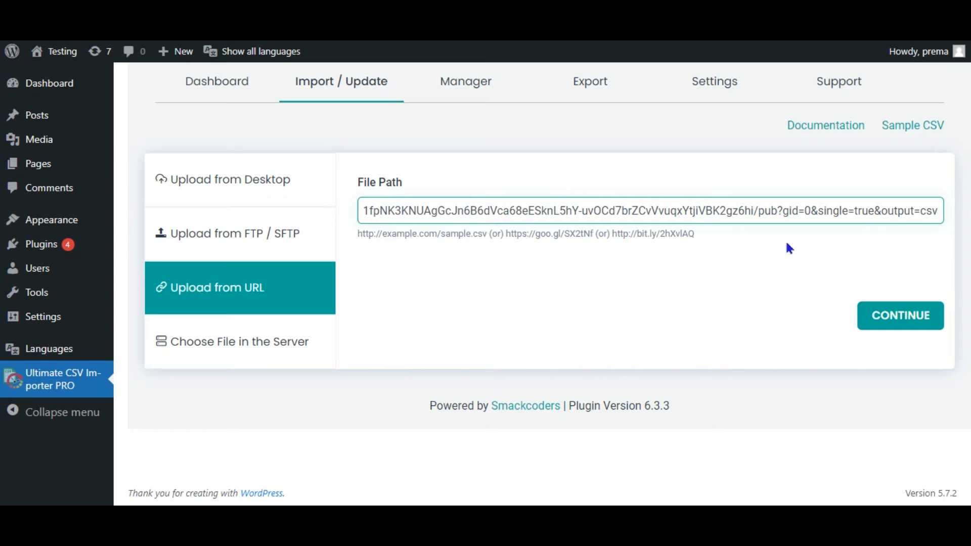
pyautogui.click(884, 306)
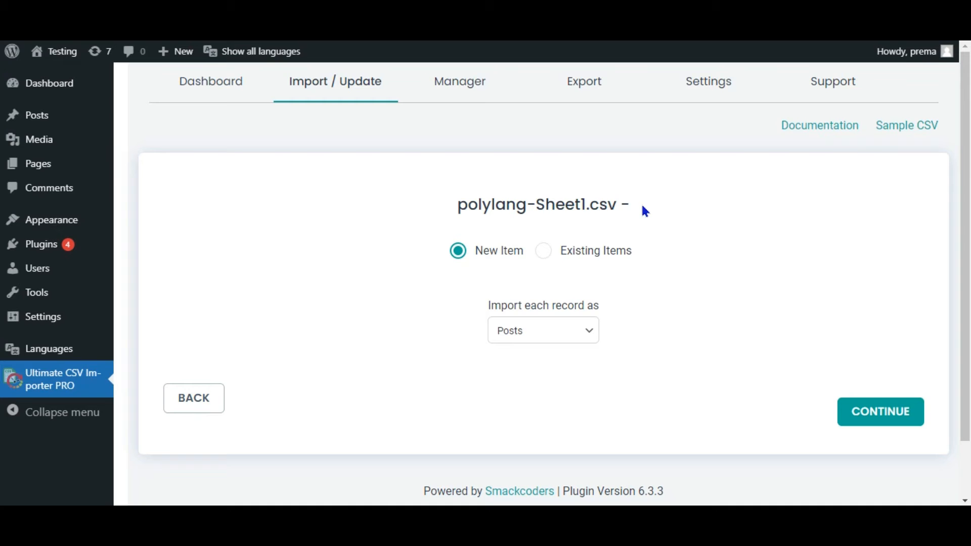
# Keep importing polylang-Sheet1.csv as new items of type Posts and continue to the field mapping
pyautogui.click(590, 334)
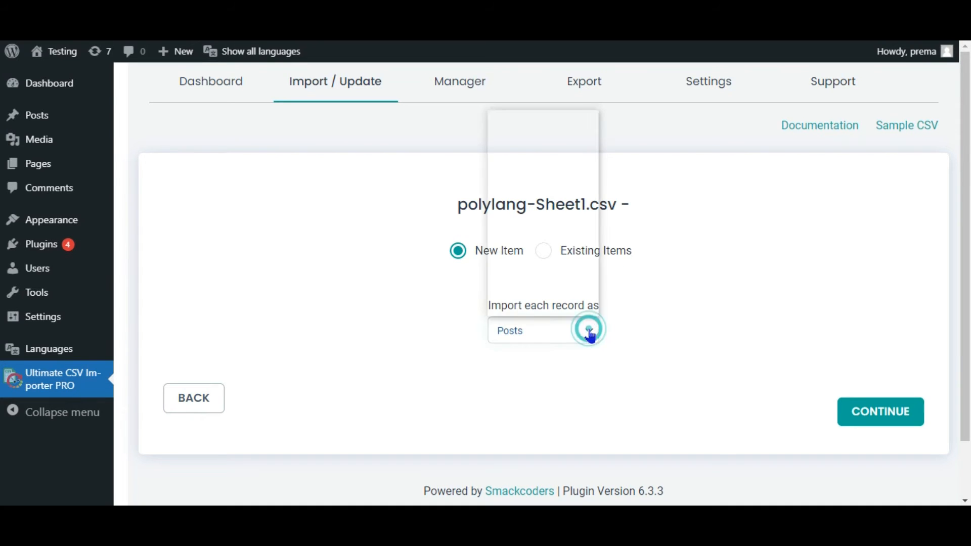
pyautogui.click(590, 334)
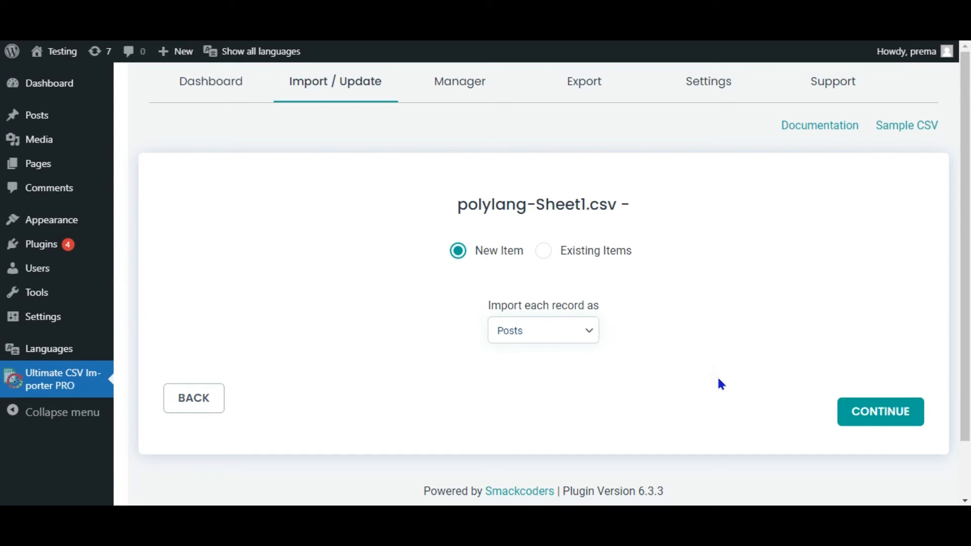
pyautogui.click(866, 425)
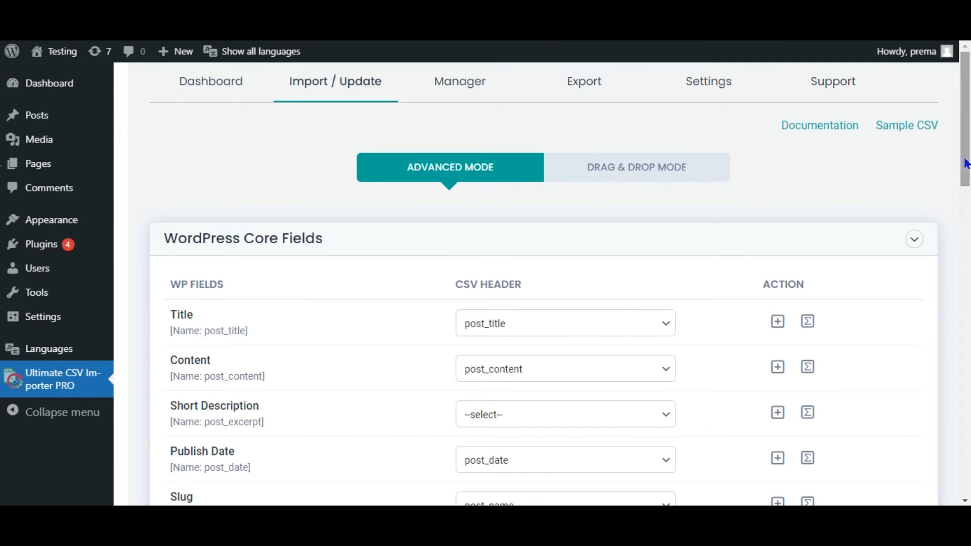
# Review the WordPress Core Fields mapping and check which CSV headers are available for Comment Status
pyautogui.moveTo(966, 164); pyautogui.dragTo(967, 205)
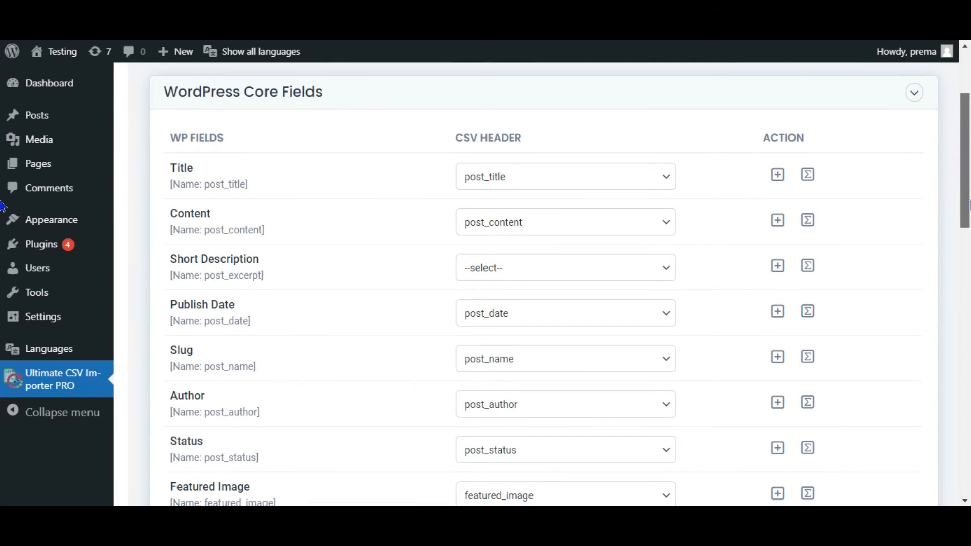
pyautogui.moveTo(967, 205); pyautogui.dragTo(967, 268)
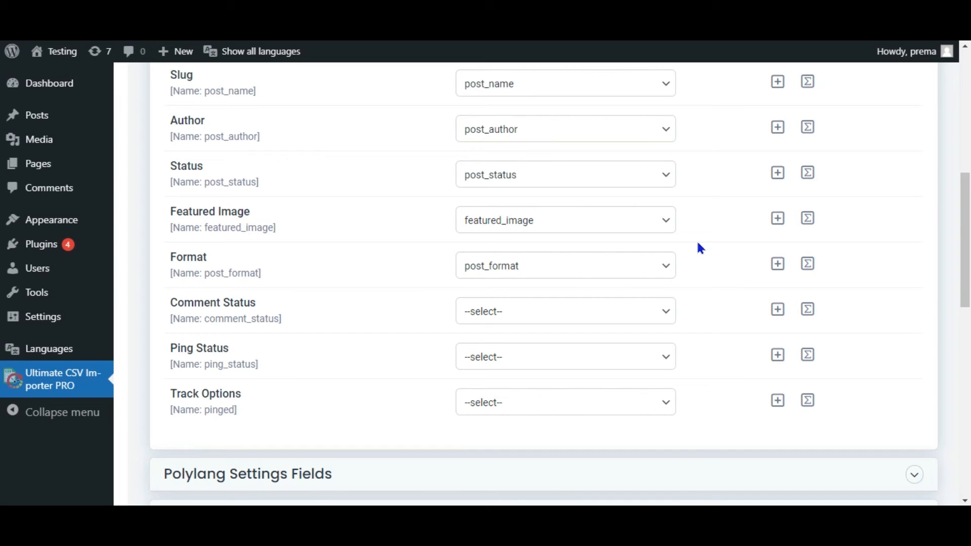
pyautogui.click(653, 309)
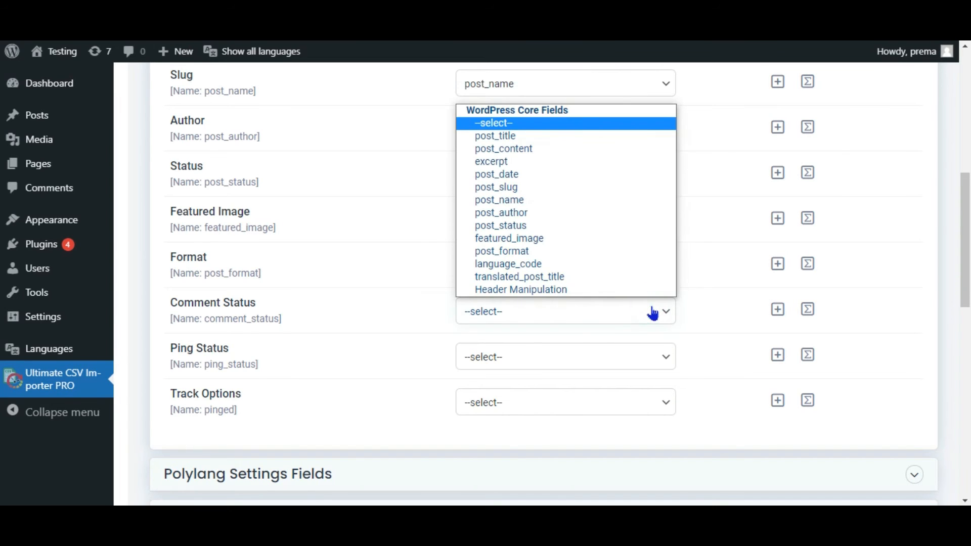
pyautogui.click(706, 303)
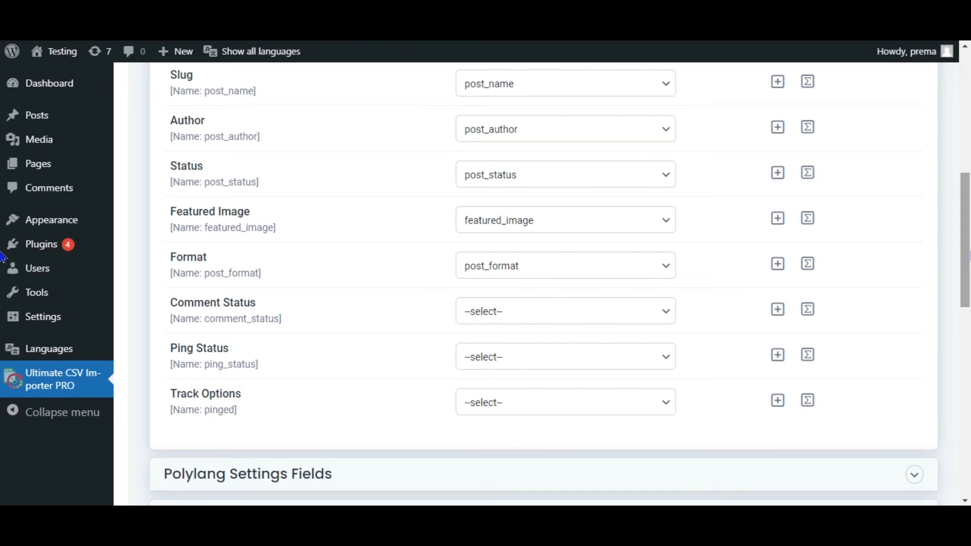
# Expand the Polylang Settings Fields to check their mapping, then accept the field mapping and continue to media handling
pyautogui.click(965, 249)
pyautogui.scroll(-4, 882, 280)
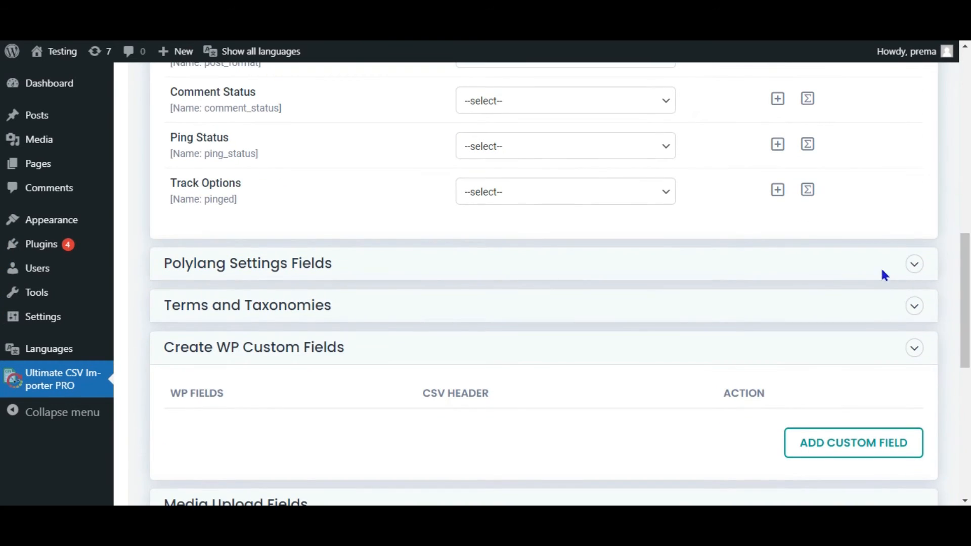
pyautogui.click(913, 266)
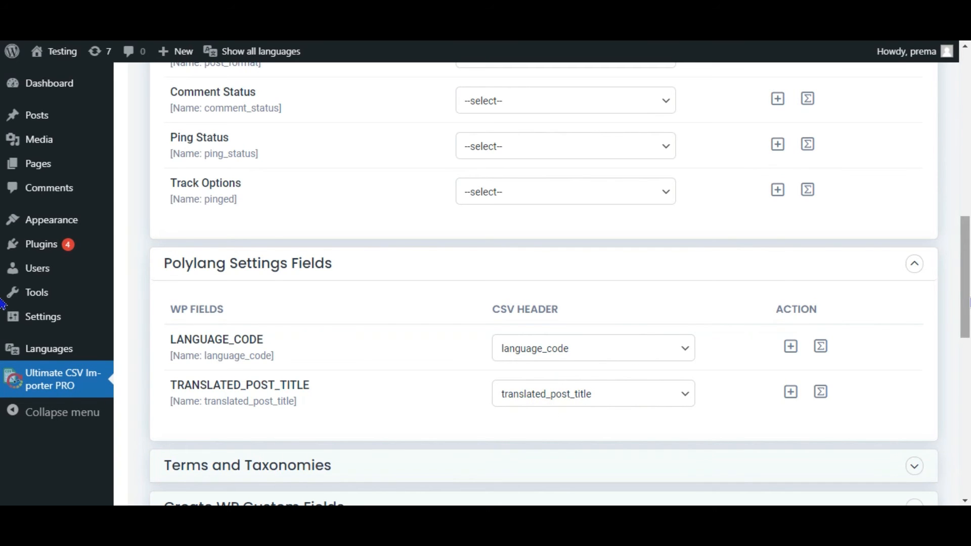
pyautogui.moveTo(967, 298); pyautogui.dragTo(967, 463)
pyautogui.click(900, 415)
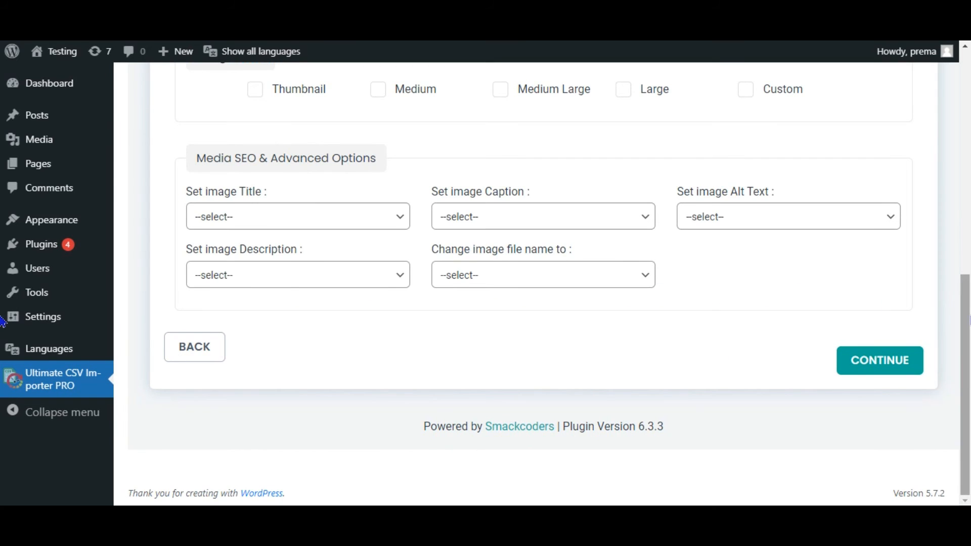
# Review the featured image media handling options, keep them as they are, and continue to the import configuration
pyautogui.moveTo(965, 310); pyautogui.dragTo(960, 120)
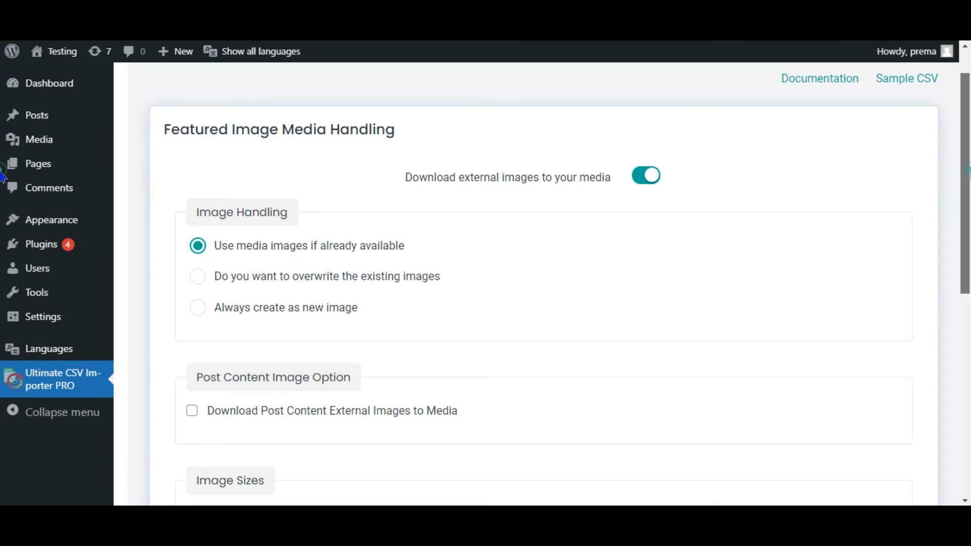
pyautogui.scroll(-5, 3, 182)
pyautogui.scroll(-4, 2, 289)
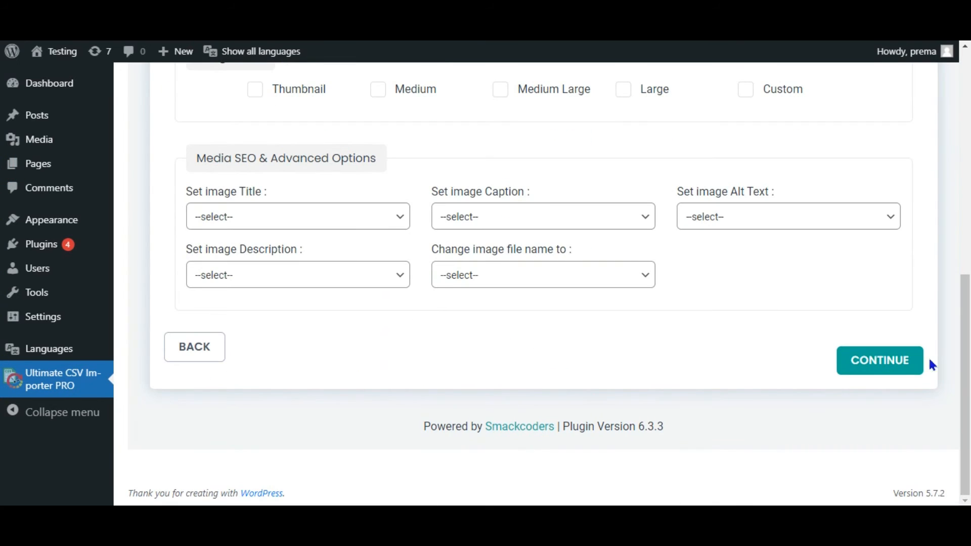
pyautogui.click(878, 358)
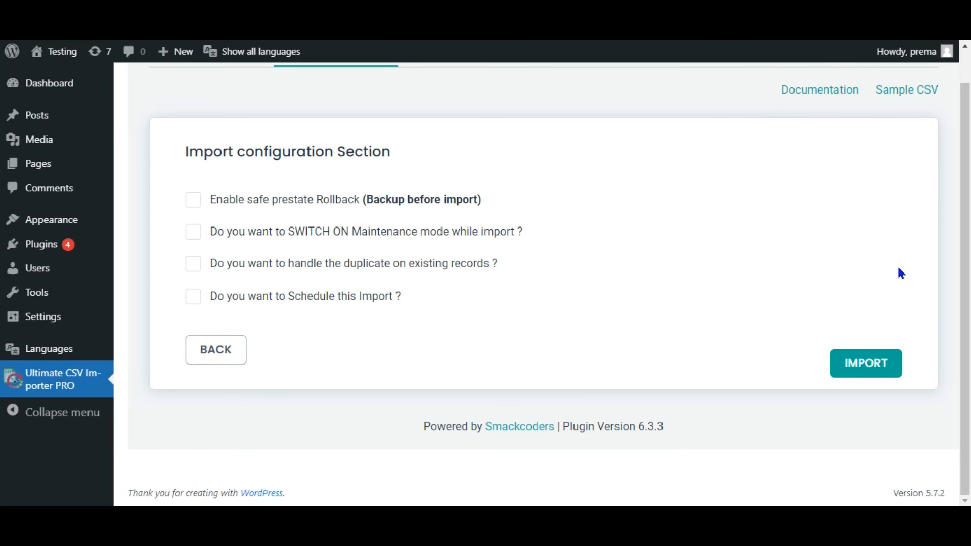
# Run the import of polylang-Sheet1.csv with none of the optional import configuration settings enabled
pyautogui.click(871, 370)
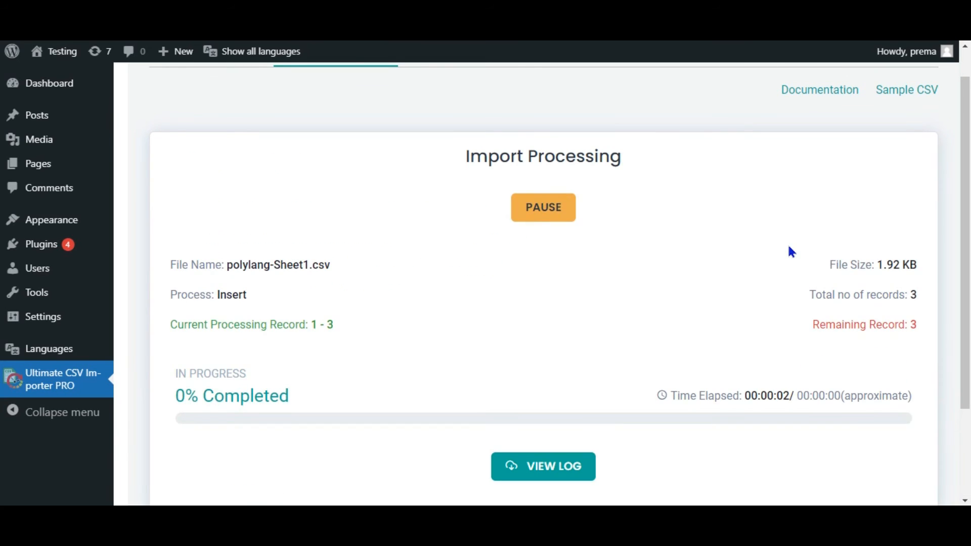
pyautogui.scroll(-1, 730, 175)
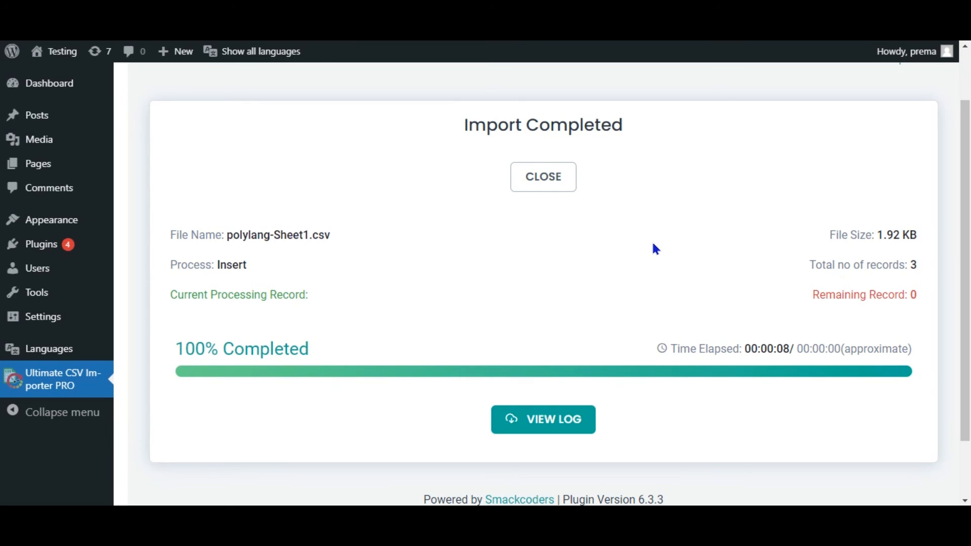
# View the import log and open the first inserted post, ID 99, in its admin view
pyautogui.click(556, 421)
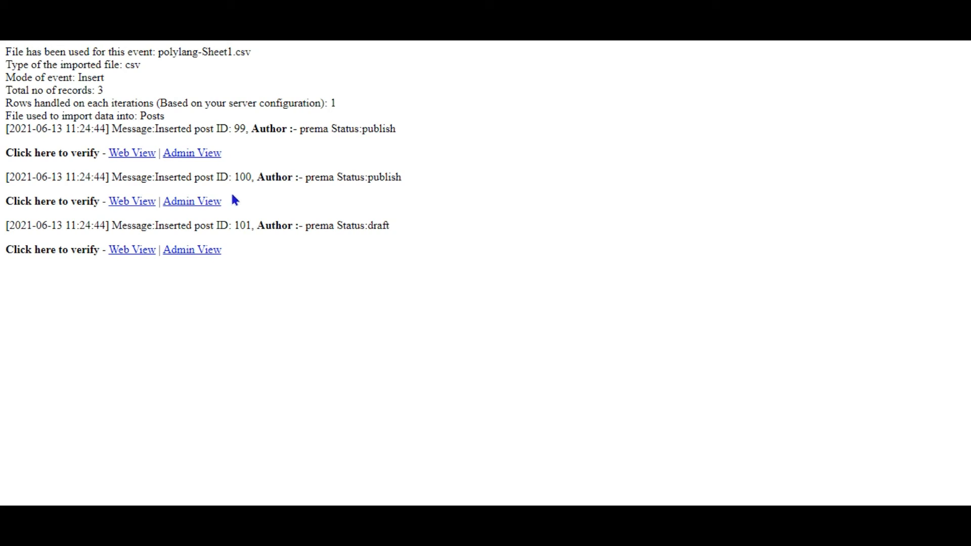
pyautogui.click(213, 153)
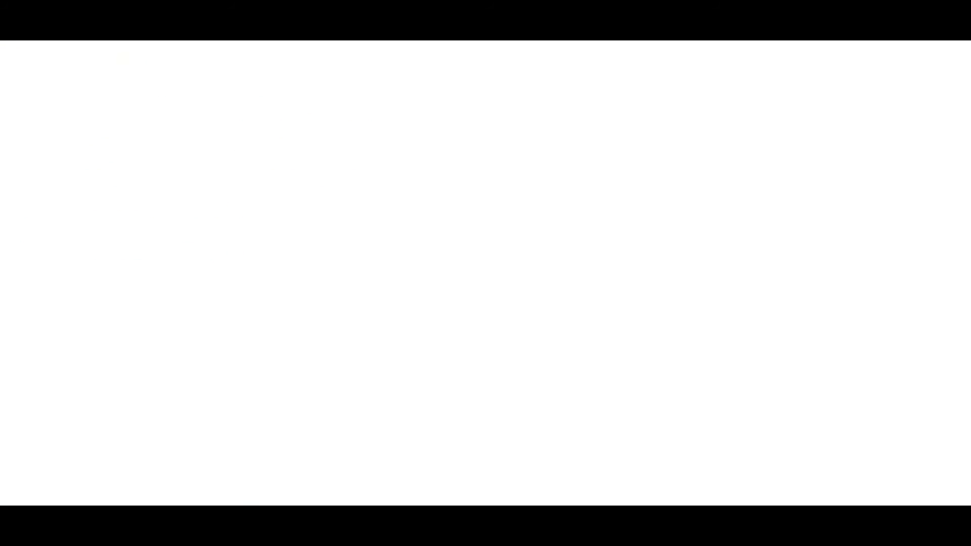